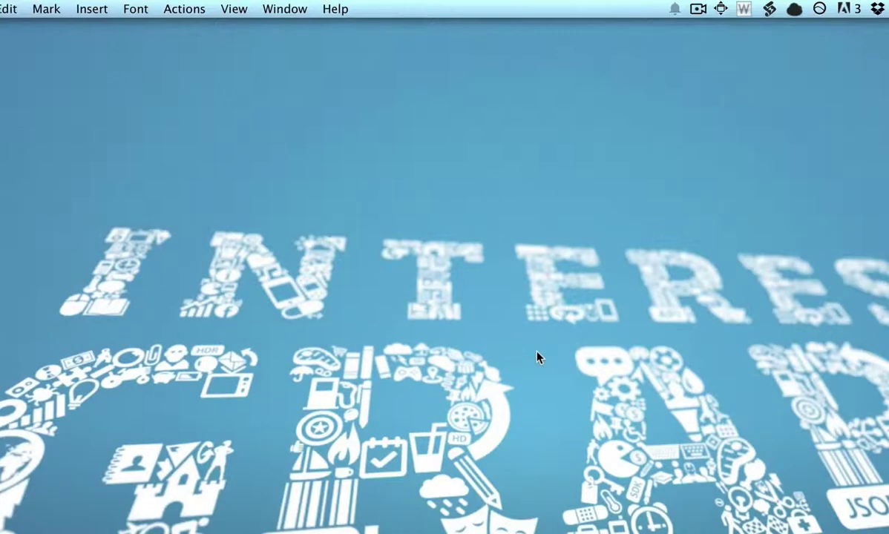
- Switch to Finder and open the Go to Folder prompt with an empty path
key(super+Tab)
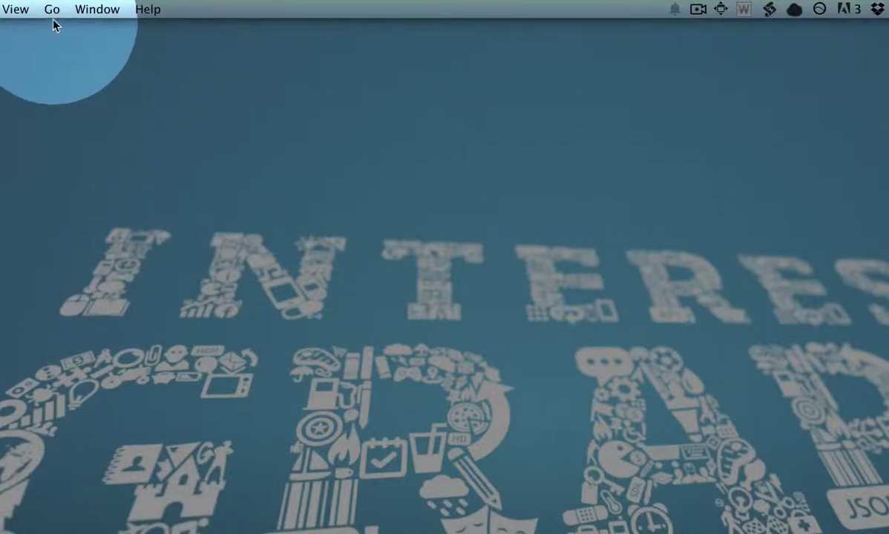
click(53, 14)
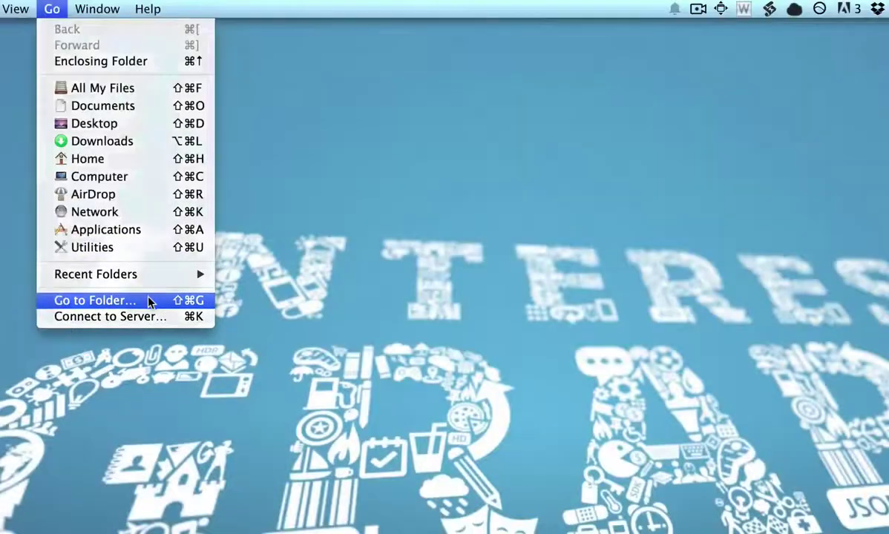
click(149, 302)
key(BackSpace)
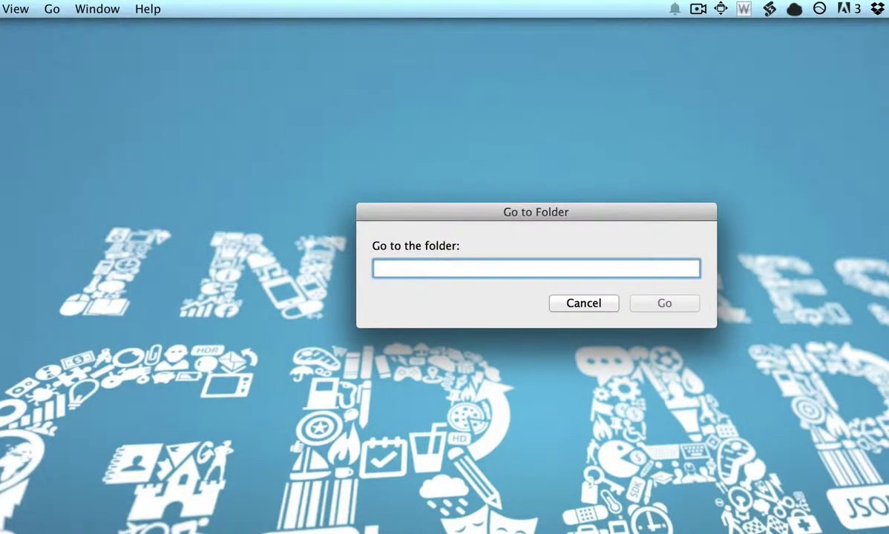
text(~/L)
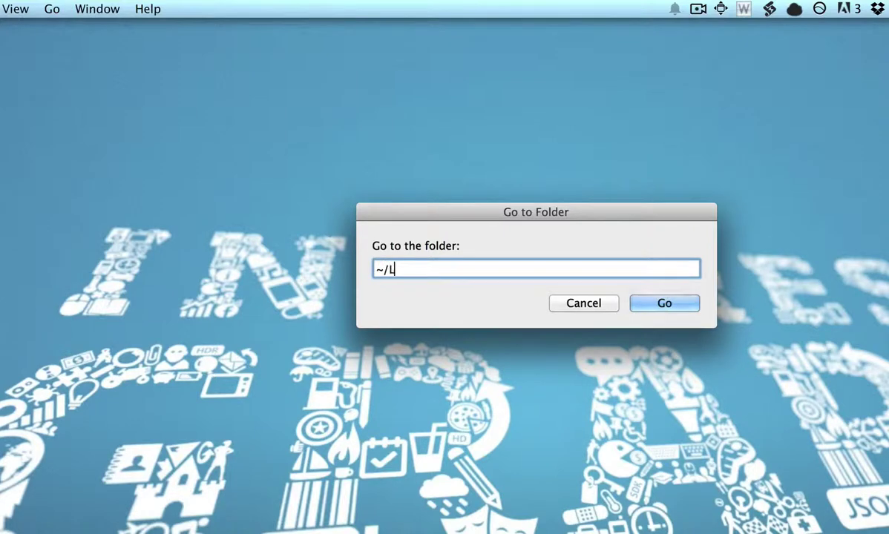
text(ib)
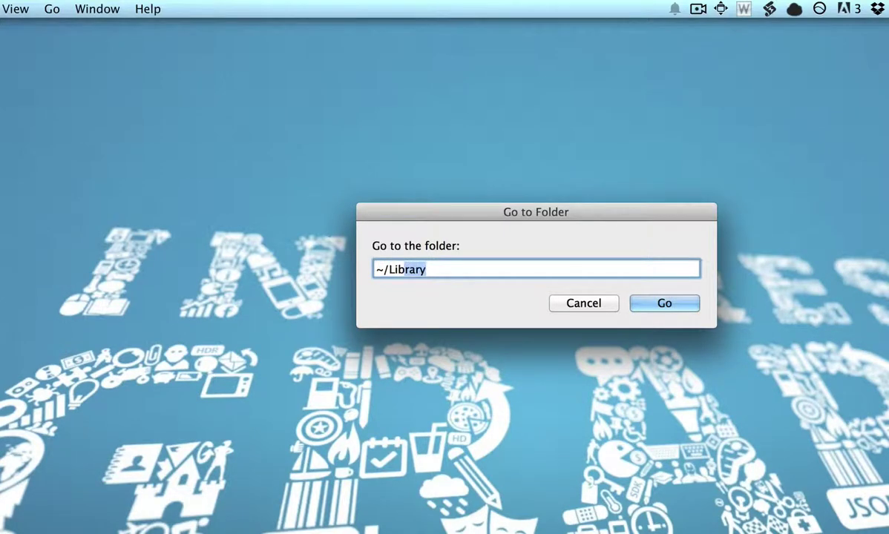
key(BackSpace)
key(BackSpace)
key(BackSpace)
key(BackSpace)
key(BackSpace)
key(BackSpace)
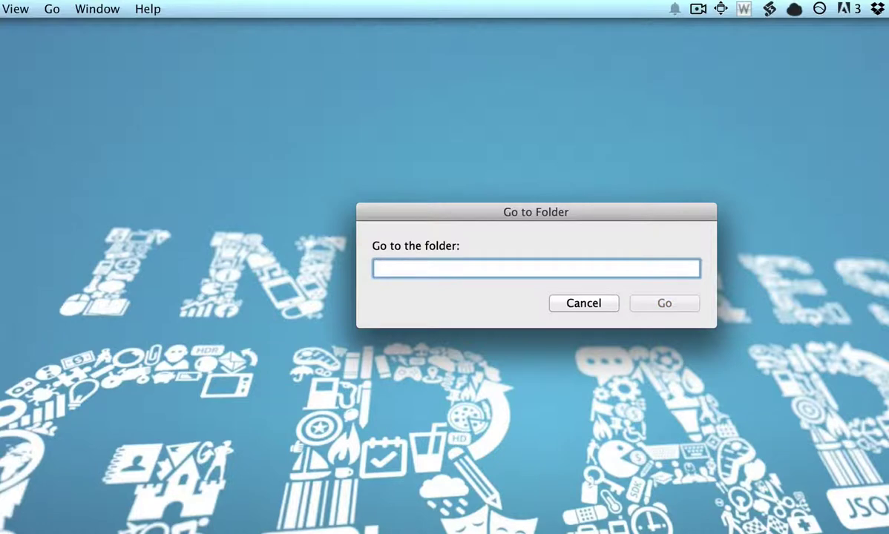
text(~)
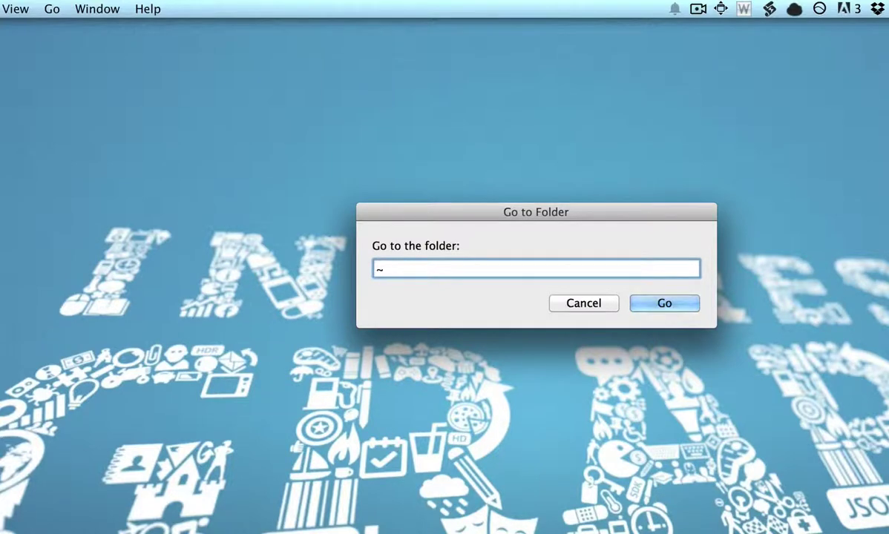
key(BackSpace)
- Go to the ~/Library folder and show its contents as a list
text(~/L)
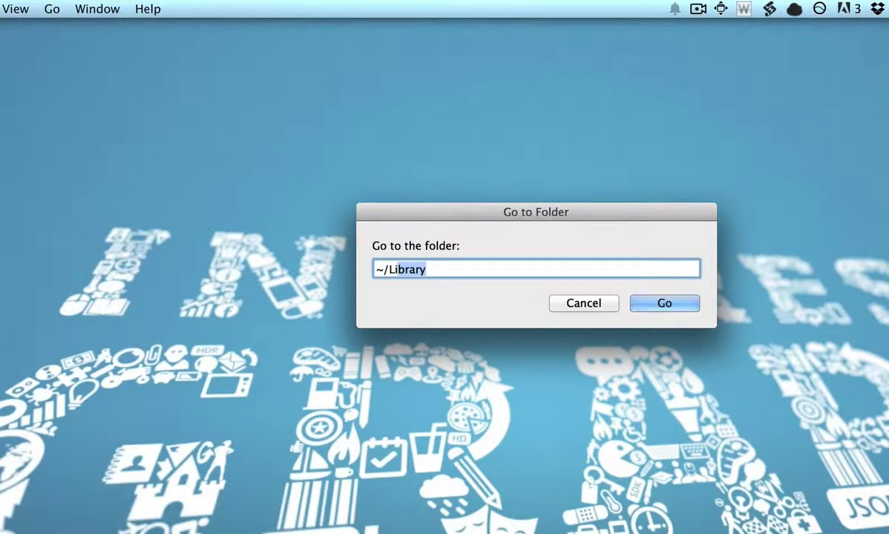
text(ib)
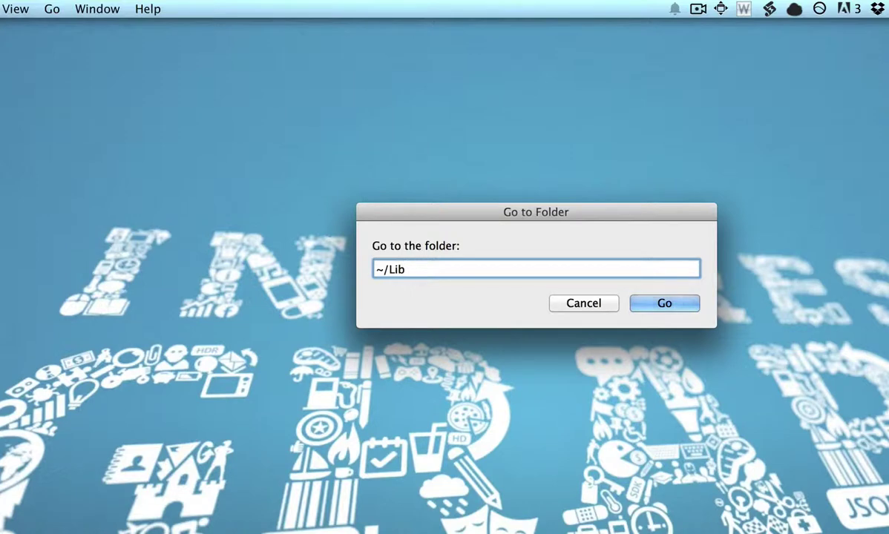
key(Tab)
key(Return)
click(616, 395)
scroll(636, 476, down, 10)
scroll(636, 475, up, 10)
scroll(636, 476, down, 5)
scroll(636, 476, up, 5)
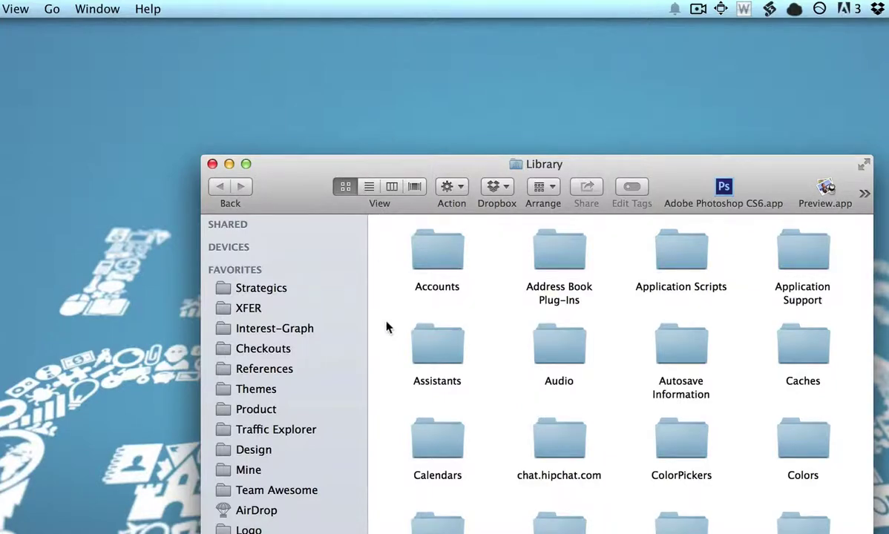
key(super+2)
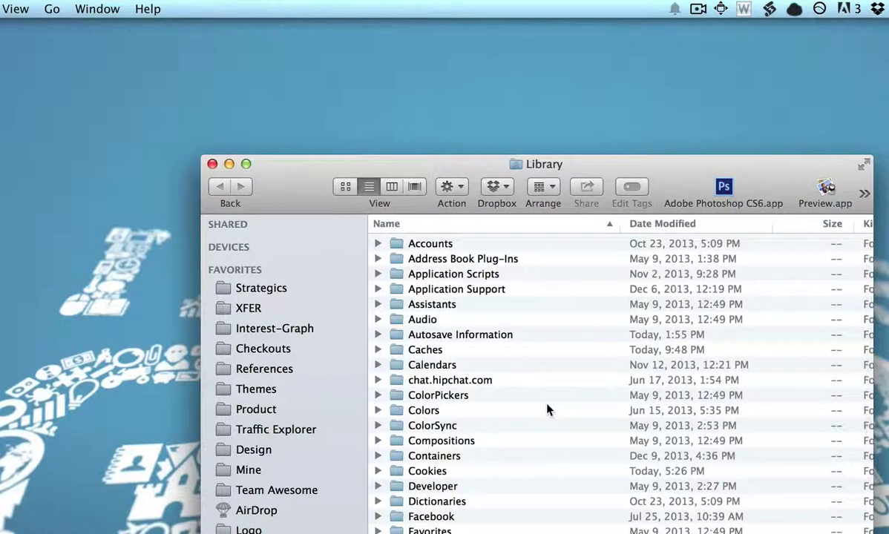
- Open the Application Support folder and the Google folder inside it
click(512, 294)
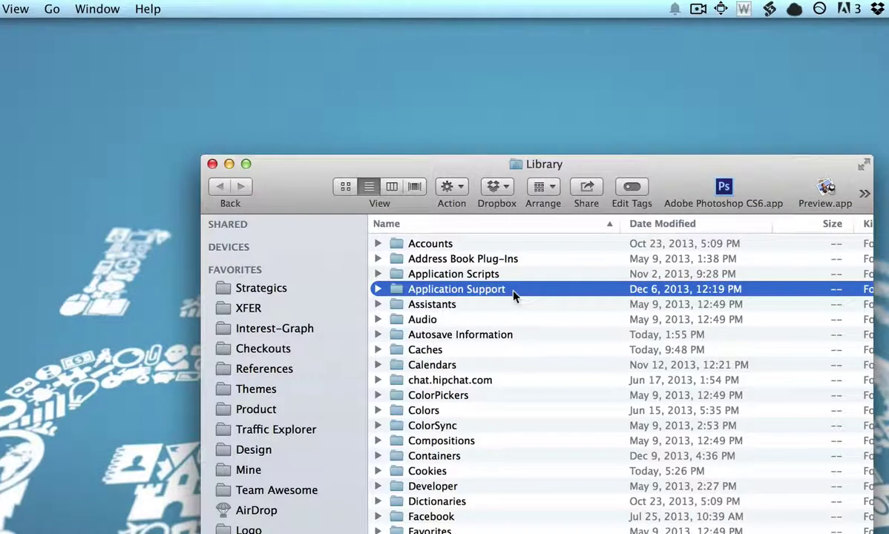
key(super+Down)
scroll(514, 296, up, 5)
scroll(514, 297, up, 3)
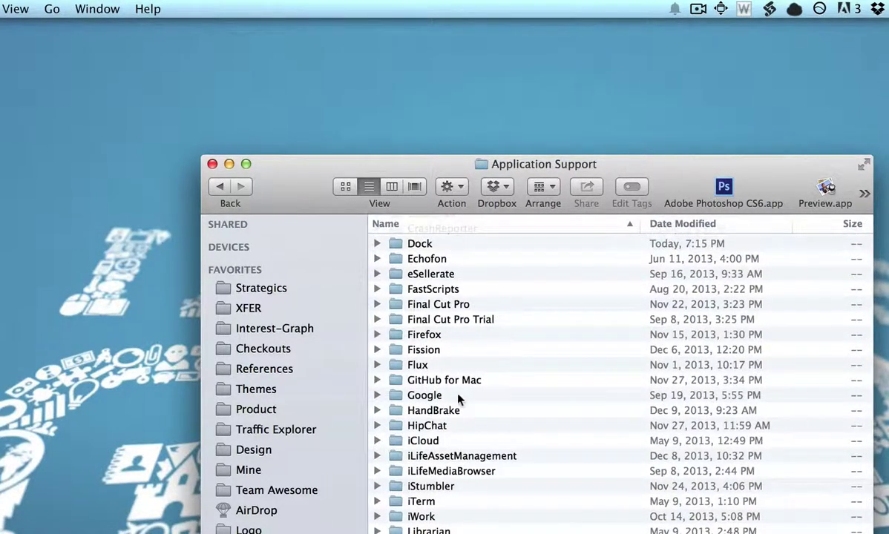
click(482, 398)
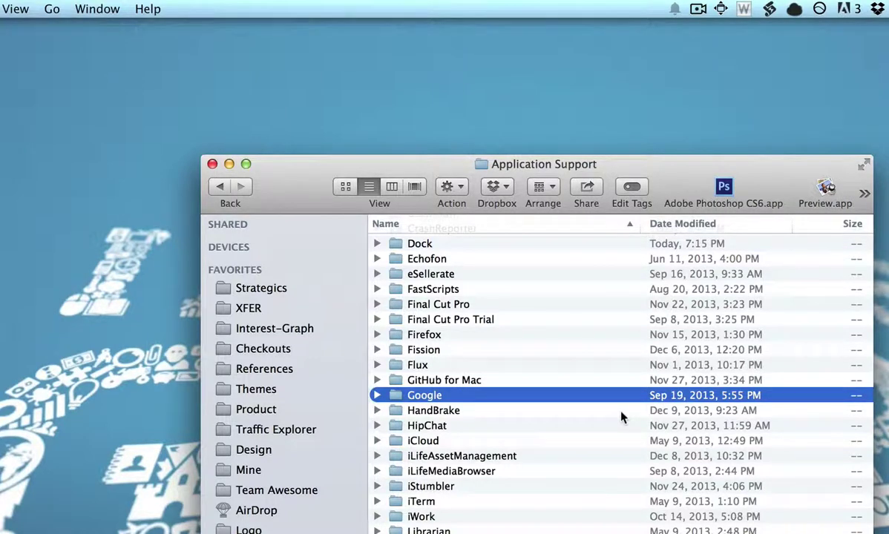
key(super+Down)
- Open the Chrome folder and its Default subfolder
key(Down)
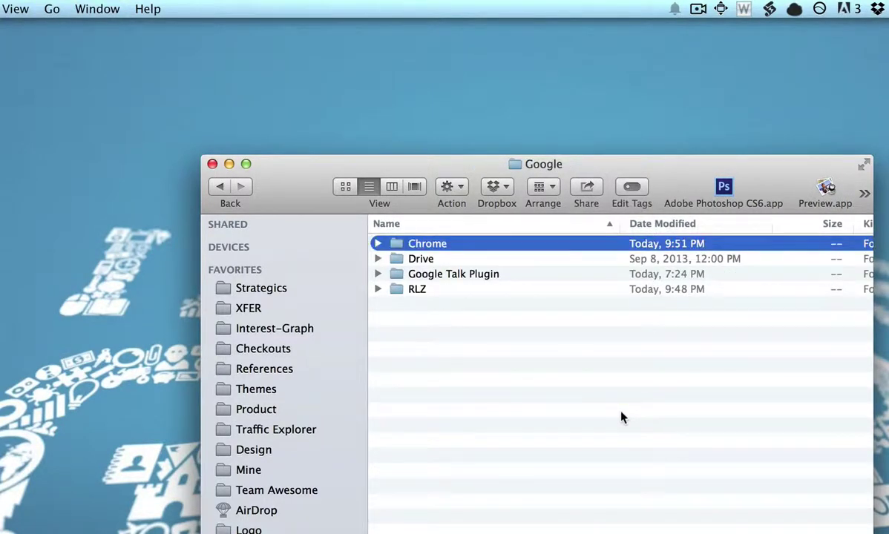
key(Down)
key(Down)
key(Up)
key(Up)
key(super+Down)
key(Down)
key(Down)
key(super+Down)
- Examine the contents of Chrome's Default folder, including the bookmarks, cookies and current session files
scroll(622, 418, down, 3)
scroll(622, 418, up, 5)
scroll(622, 418, down, 5)
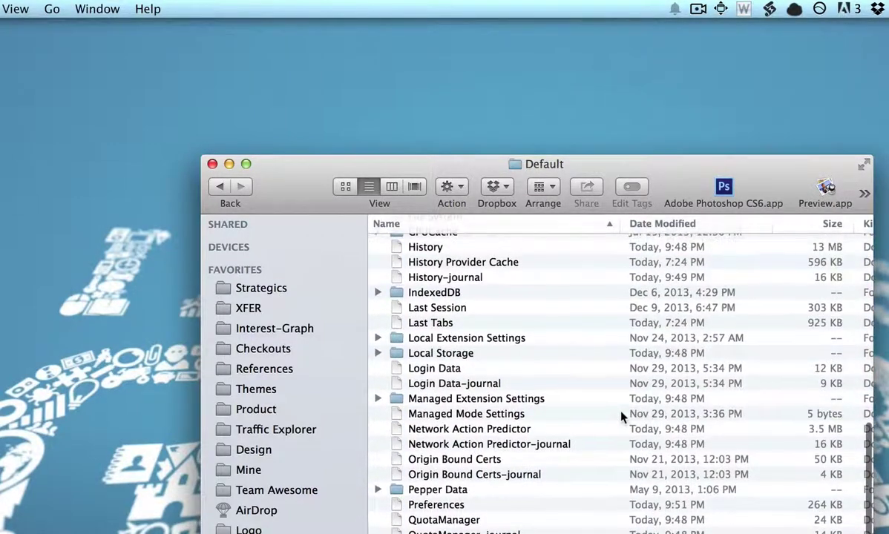
key(super+Up)
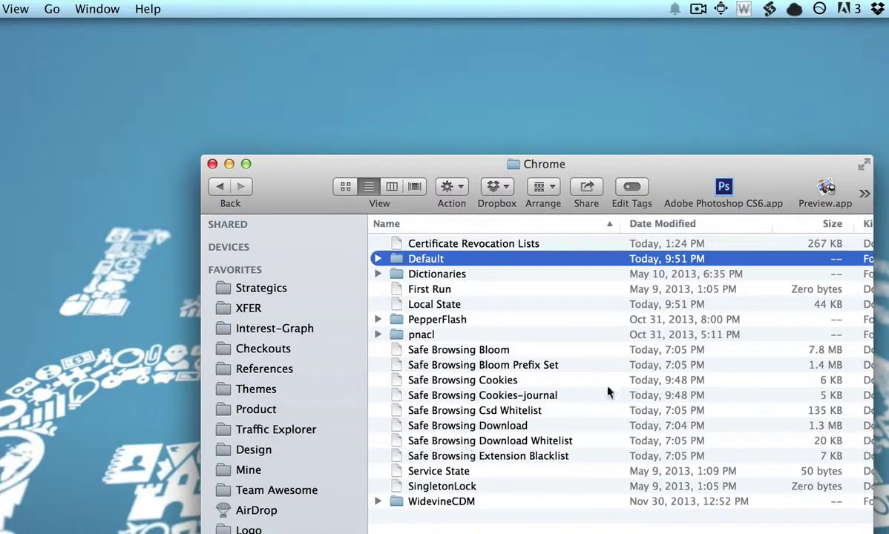
key(super+Down)
scroll(578, 481, up, 5)
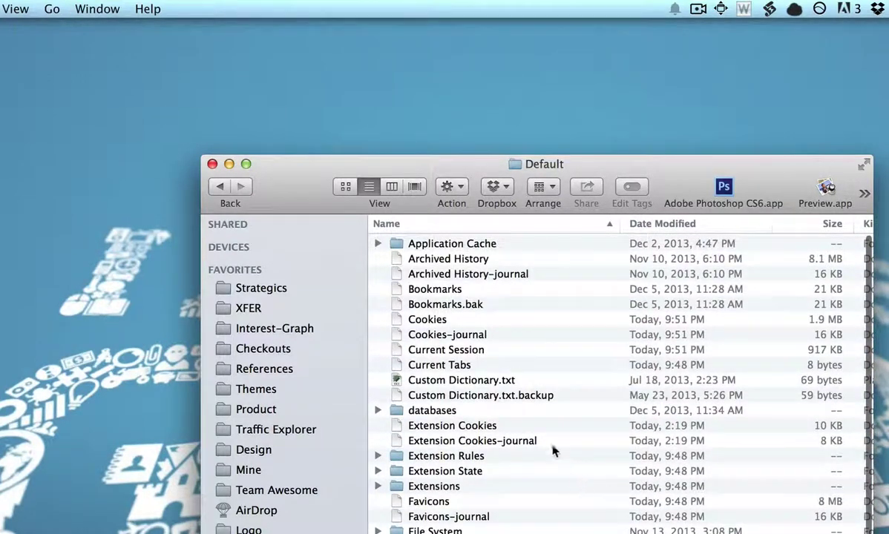
click(511, 292)
key(Down)
key(Down)
key(Down)
key(Down)
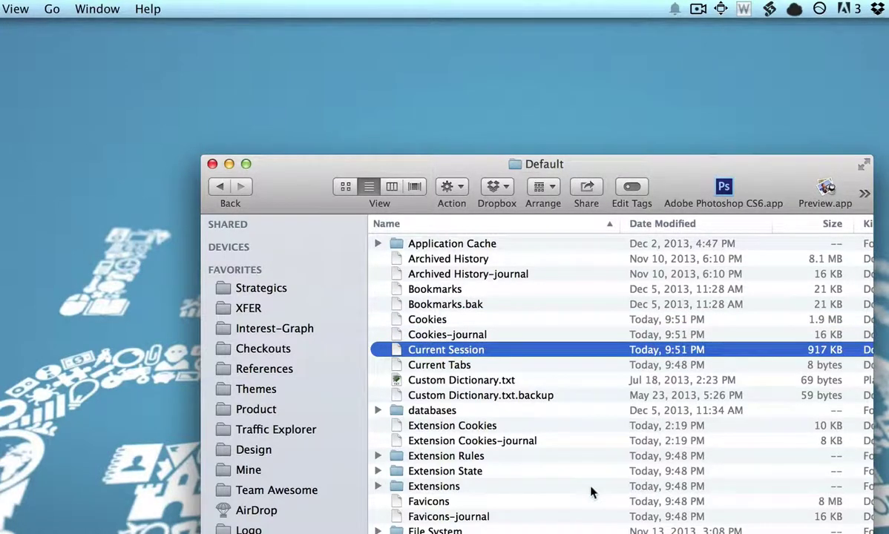
- Open the Extensions folder and collapse all of its expanded subfolders
click(483, 487)
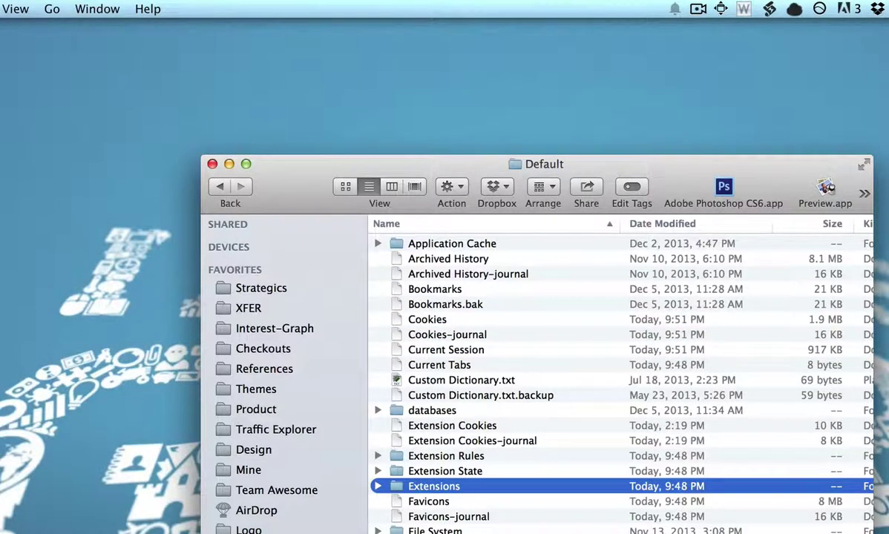
scroll(583, 371, down, 3)
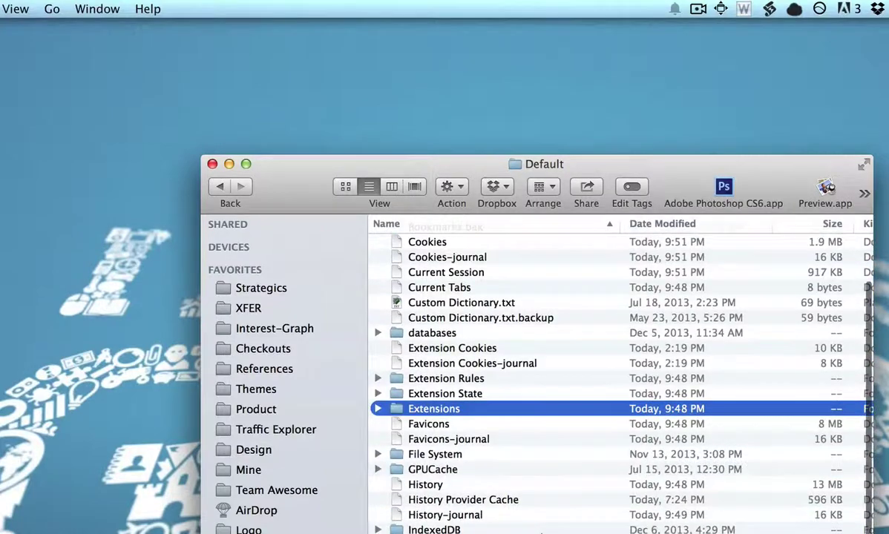
key(super+Down)
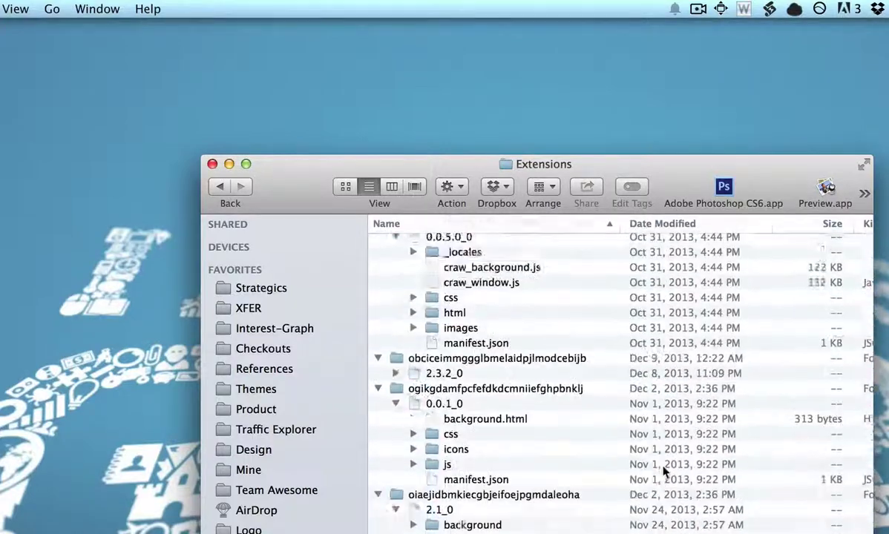
key(super+a)
key(super+Left)
click(792, 402)
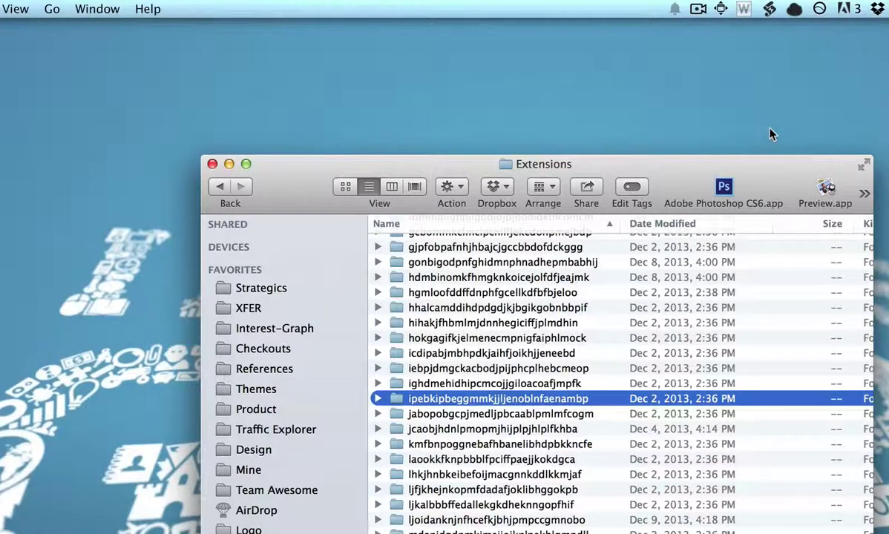
- Search only within the Extensions folder for "Empty New Tab" and select empty_ntp.html
key(super+f)
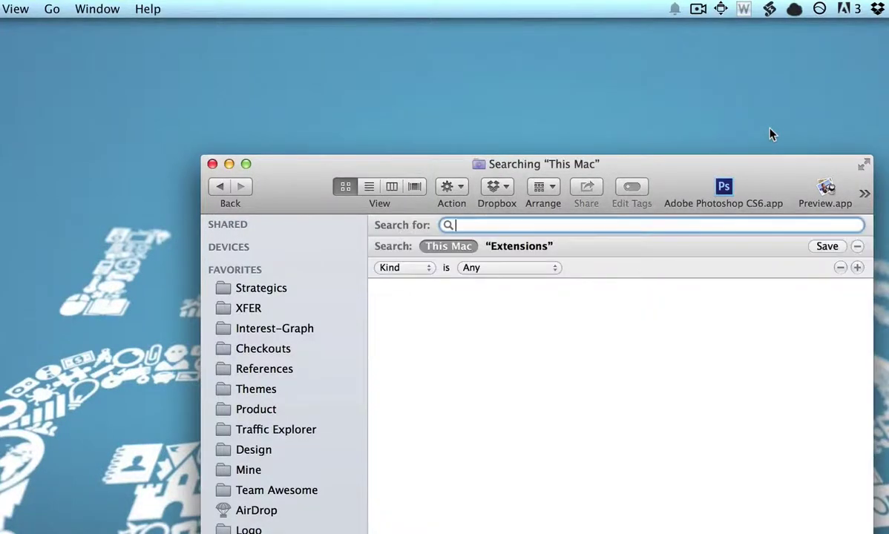
click(517, 247)
text(Empty Ne)
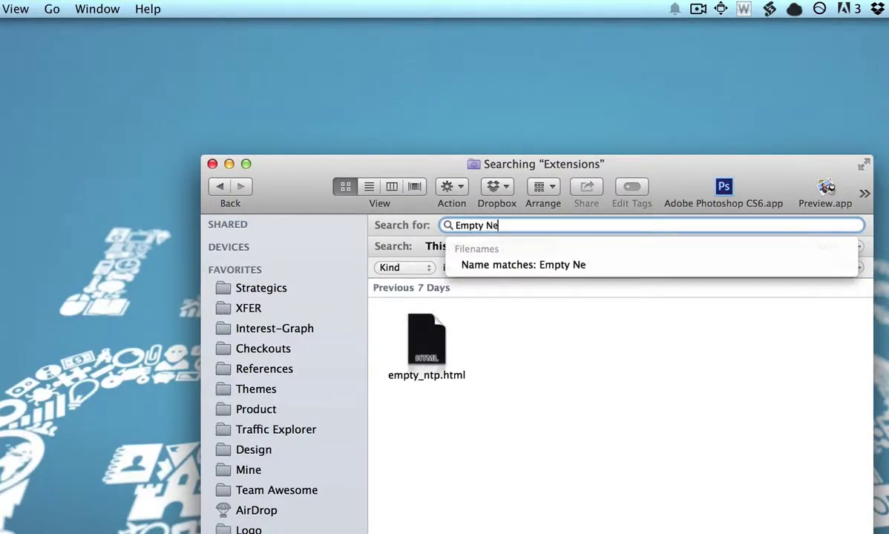
text(w Tab)
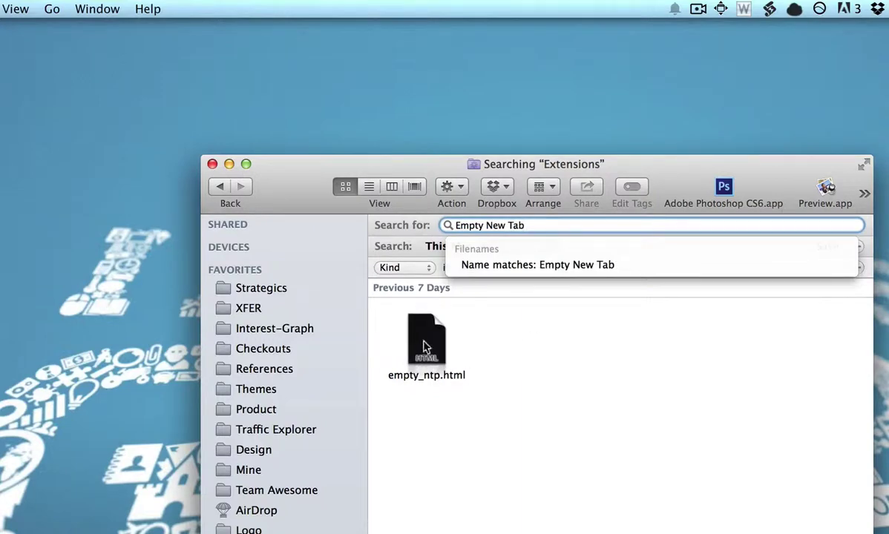
click(405, 334)
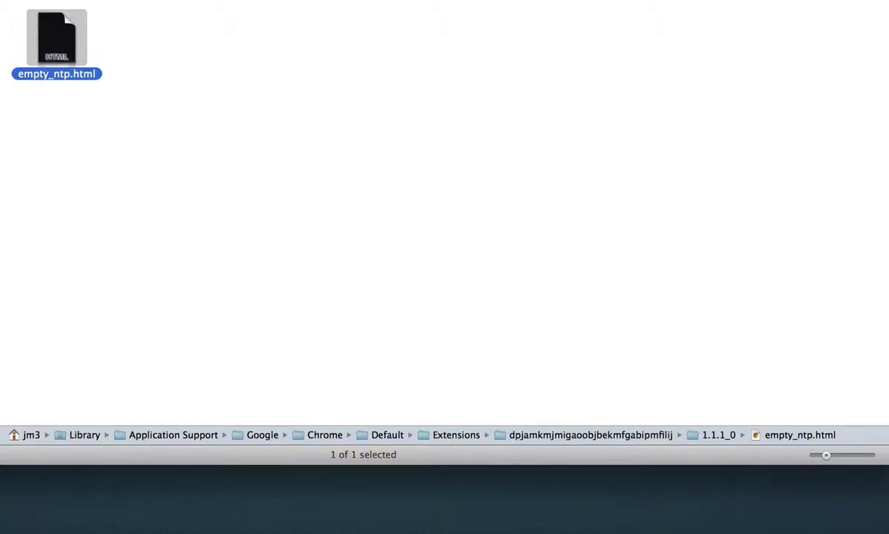
- Open empty_ntp.html with Sublime Text 2
right_click(58, 43)
mouse_move(74, 68)
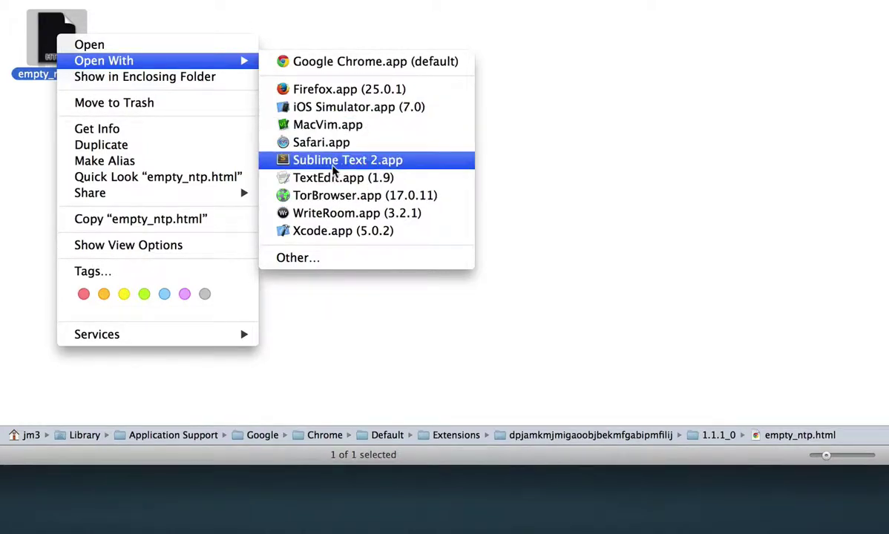
click(333, 160)
text(;)
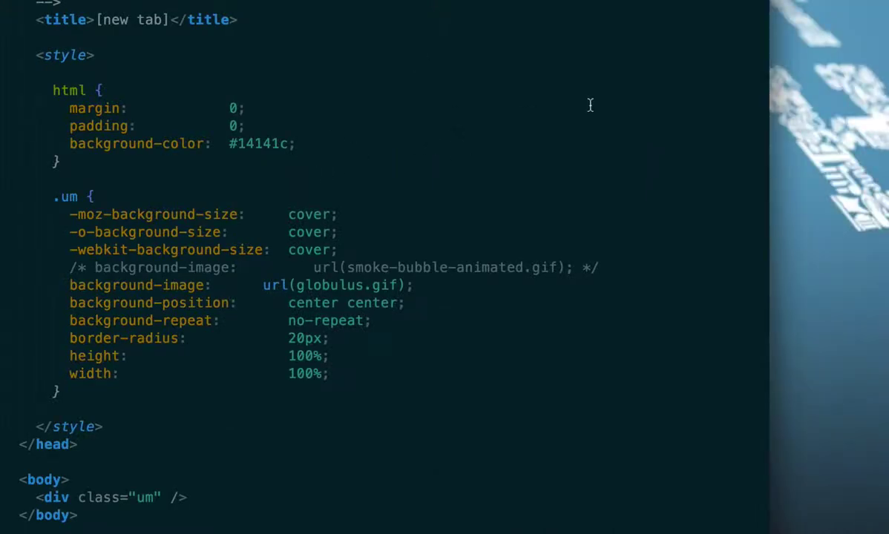
- Switch to Google Chrome and select the starter code gist link in the video's description
key(super+Tab)
key(Tab)
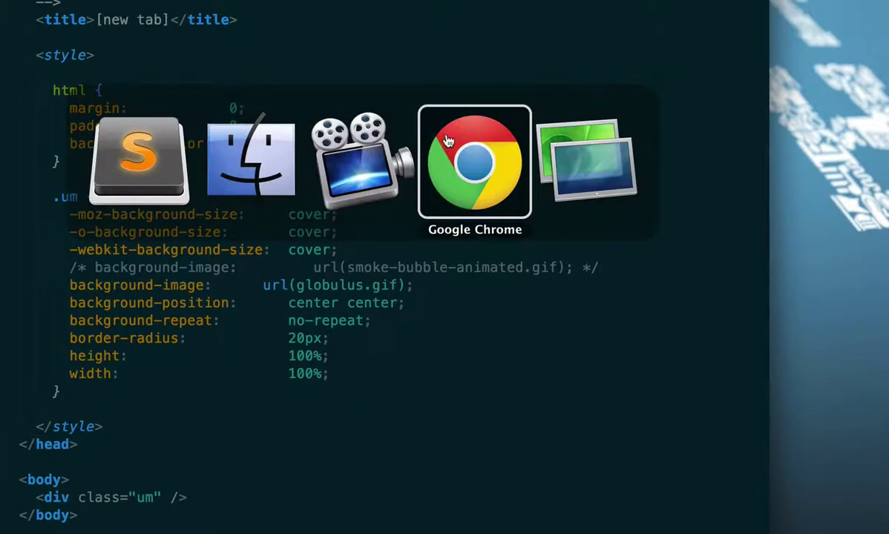
scroll(543, 414, down, 5)
scroll(668, 297, down, 1)
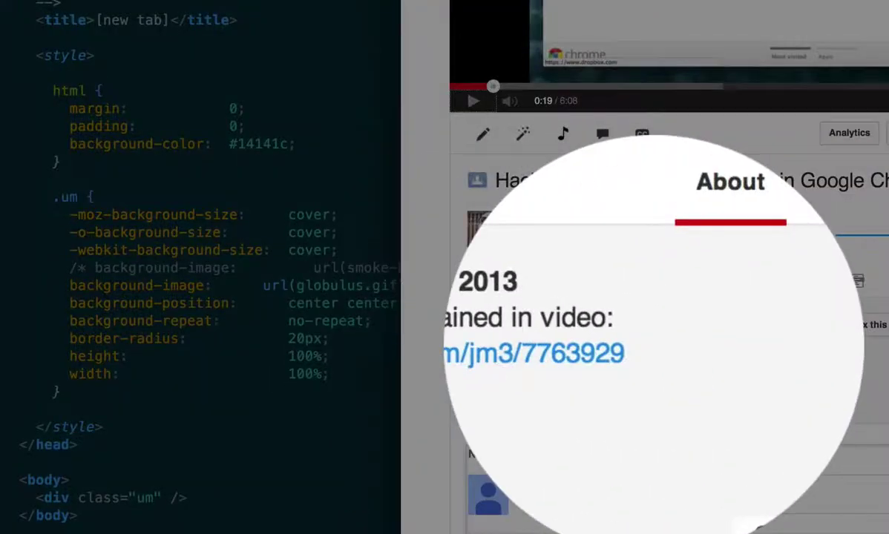
drag(628, 343, 505, 343)
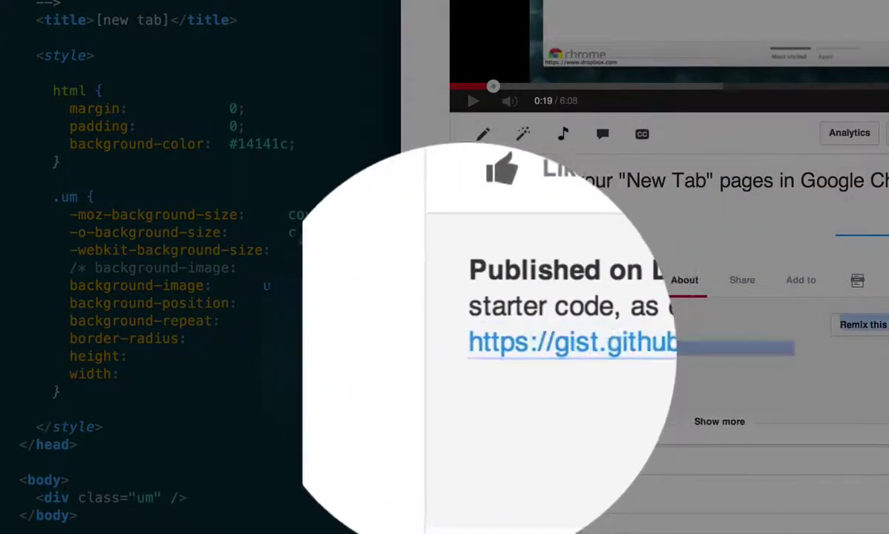
- Cancel editing the video's details and open the starter code gist from the description
scroll(678, 267, down, 5)
scroll(669, 267, up, 3)
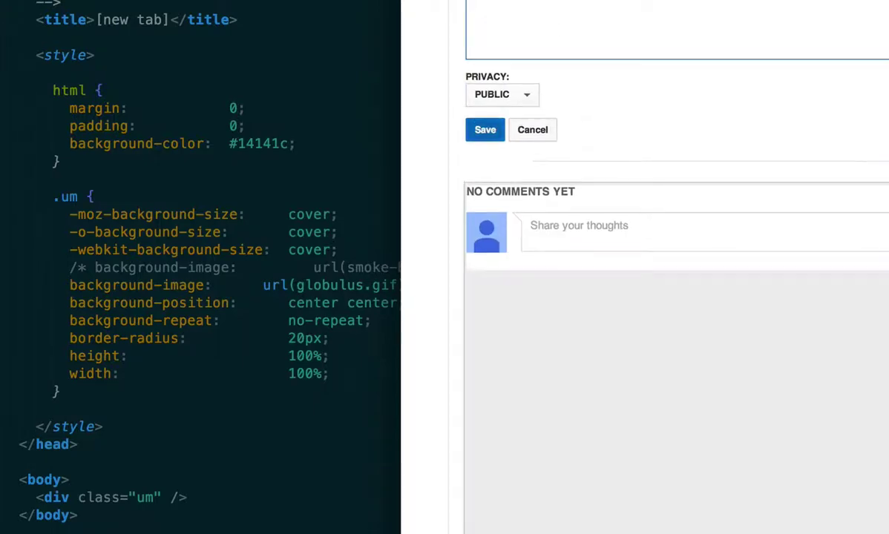
click(533, 130)
click(602, 3)
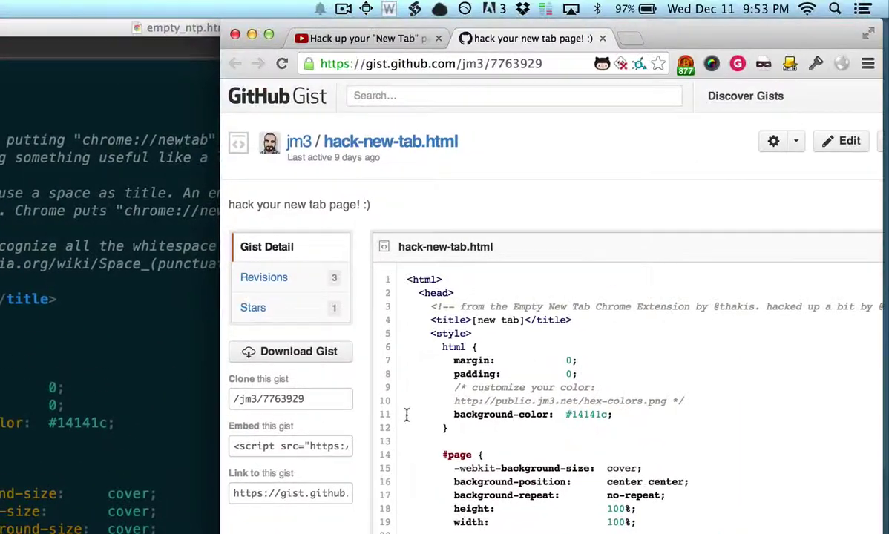
- Open the raw version of the hack-new-tab.html gist and copy all of its code
key(super+equal)
key(super+equal)
scroll(465, 342, left, 1)
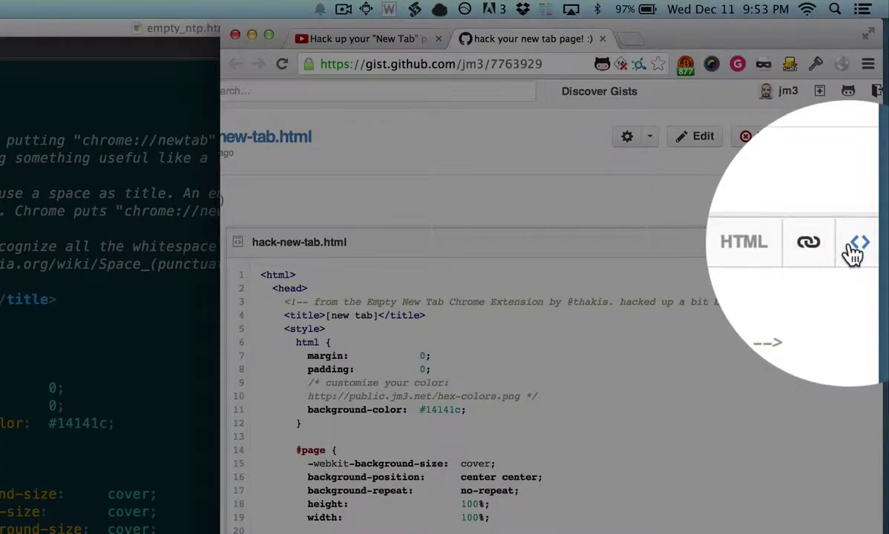
scroll(828, 268, right, 1)
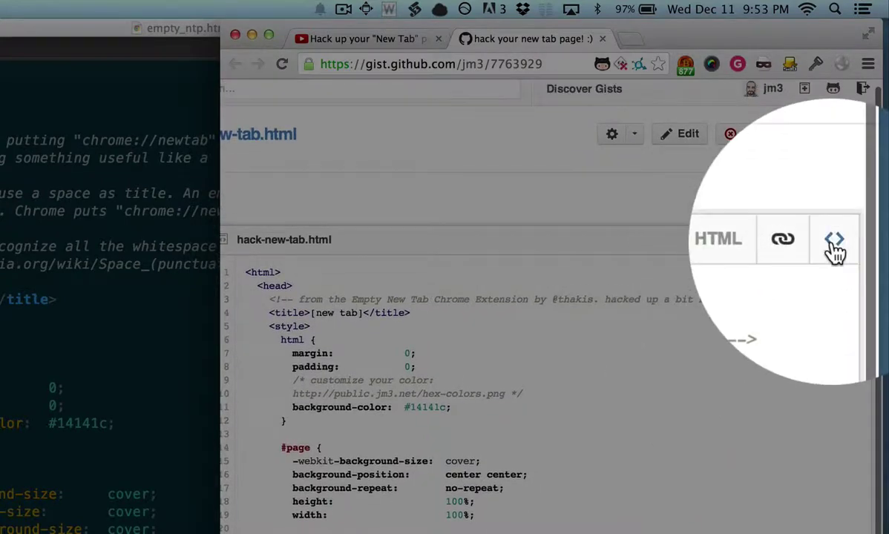
click(834, 245)
key(super+a)
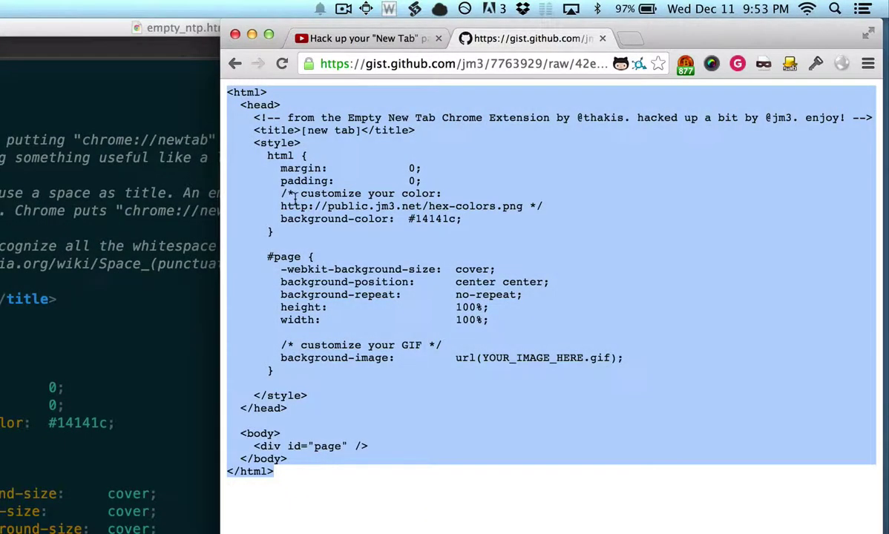
right_click(295, 199)
click(315, 203)
- Switch to Sublime Text 2 and replace the entire contents of empty_ntp.html with the copied starter code
click(84, 367)
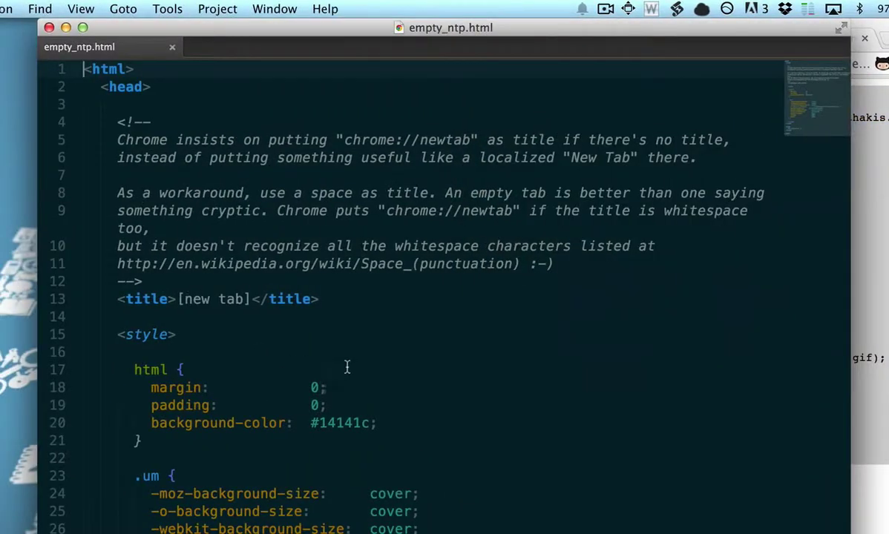
key(super+a)
key(BackSpace)
key(super+v)
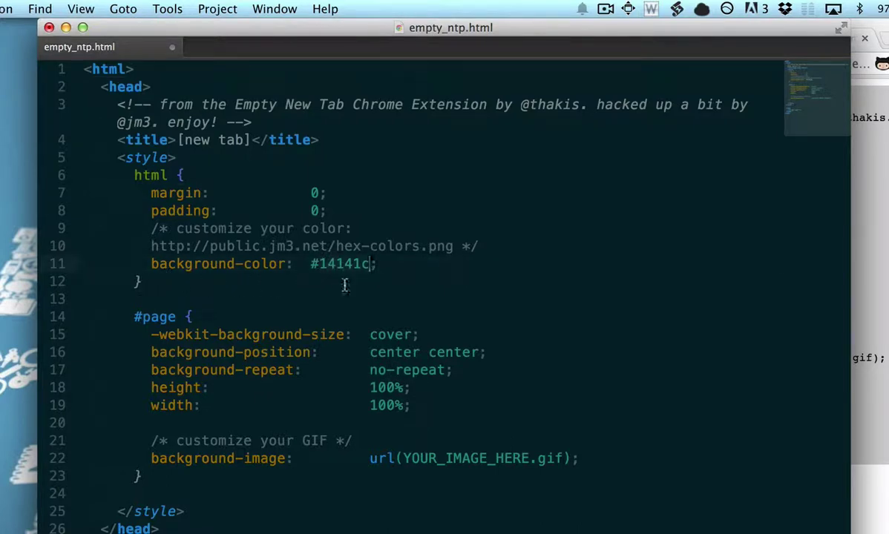
click(340, 284)
click(420, 460)
key(alt+Right)
key(alt+BackSpace)
text(http://)
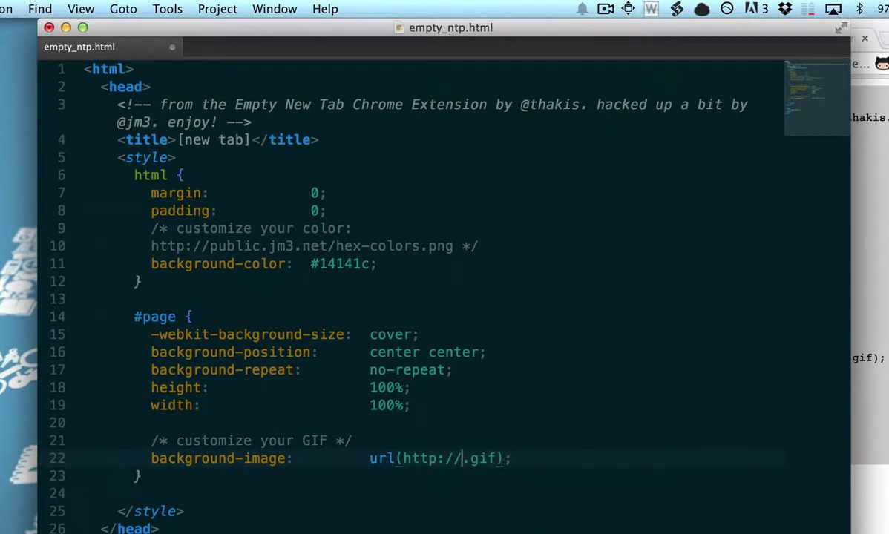
text(jm3.net/cool-stuff/wow)
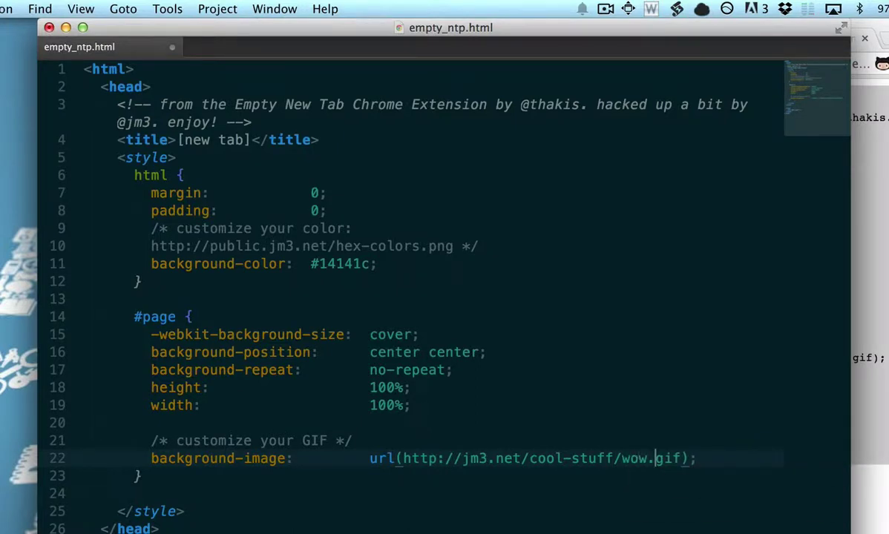
- Undo the background-image URL edit and the starter code replacement in empty_ntp.html
key(Left)
key(Left)
key(Left)
key(Left)
key(Left)
key(Left)
key(Left)
key(Left)
key(Left)
key(Left)
key(Left)
key(Left)
key(Left)
key(Left)
key(Left)
key(Left)
key(Delete)
key(Delete)
key(Delete)
key(Delete)
key(Delete)
key(Delete)
key(Delete)
key(Delete)
key(Delete)
key(Delete)
key(Delete)
key(Delete)
key(Delete)
key(Delete)
key(Delete)
key(BackSpace)
key(BackSpace)
key(BackSpace)
key(BackSpace)
key(BackSpace)
key(BackSpace)
key(BackSpace)
key(BackSpace)
key(BackSpace)
key(BackSpace)
key(BackSpace)
key(BackSpace)
key(BackSpace)
key(BackSpace)
text(YOUR_IMAGE_HERE)
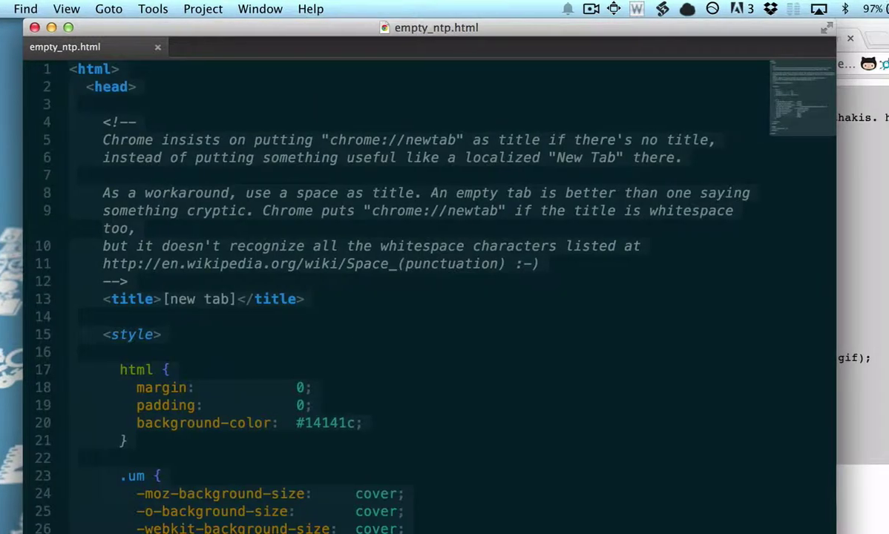
- Hide the editor and open a new tab in Google Chrome to view the customized new tab page
key(super+h)
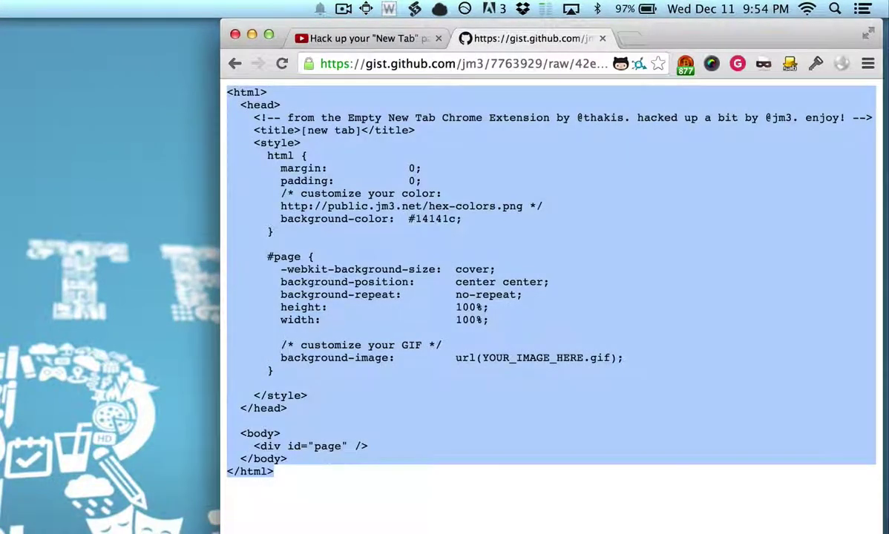
key(super+t)
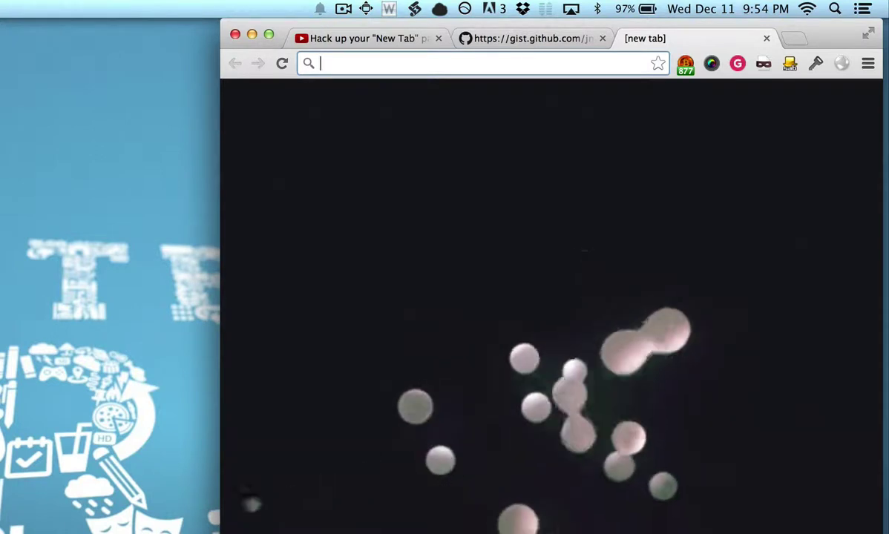